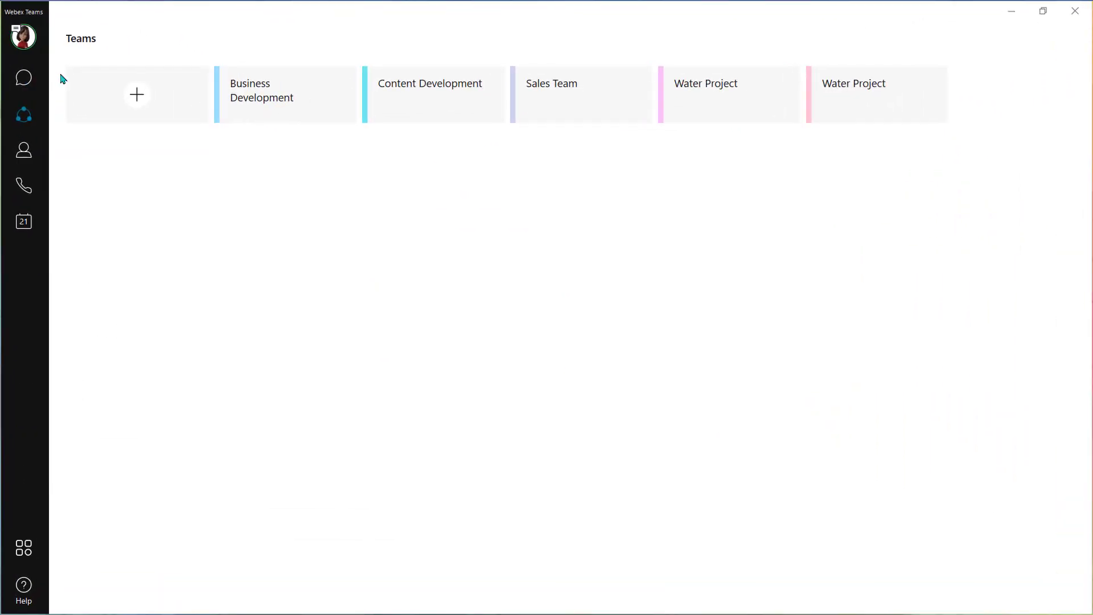
Switch to Messages and open the Customer Experience Team space to see its message history
{"action": "left_click", "coordinate": [25, 80]}
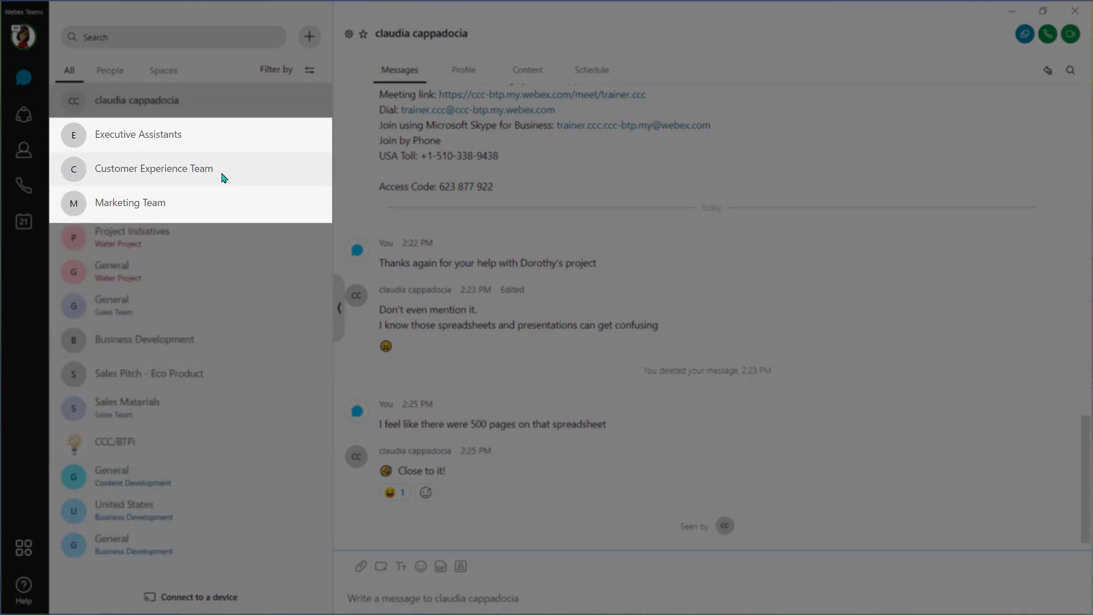
{"action": "left_click", "coordinate": [222, 177]}
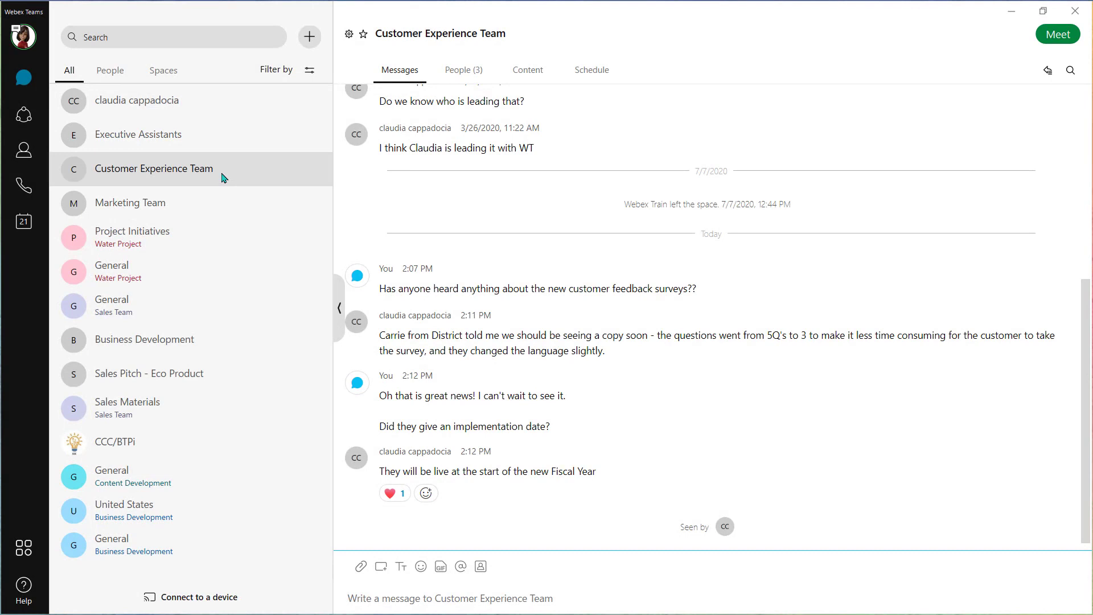
{"action": "left_click", "coordinate": [309, 36]}
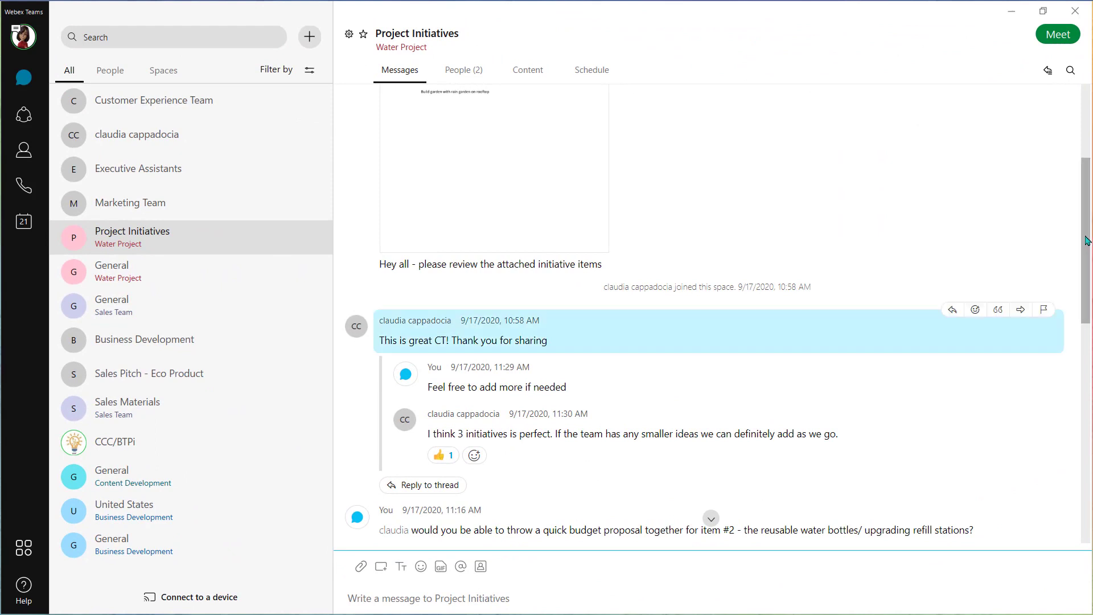
{"action": "scroll", "coordinate": [1090, 254], "scroll_direction": "down", "scroll_amount": 1}
{"action": "left_click_drag", "start_coordinate": [1090, 254], "coordinate": [1091, 375]}
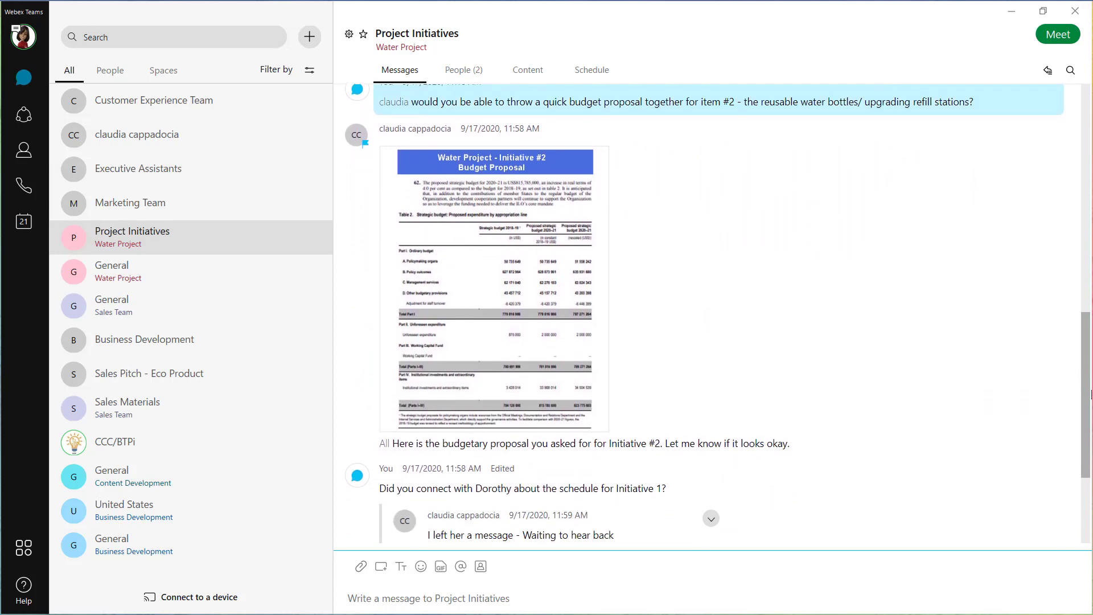
{"action": "left_click_drag", "start_coordinate": [1092, 374], "coordinate": [1092, 398]}
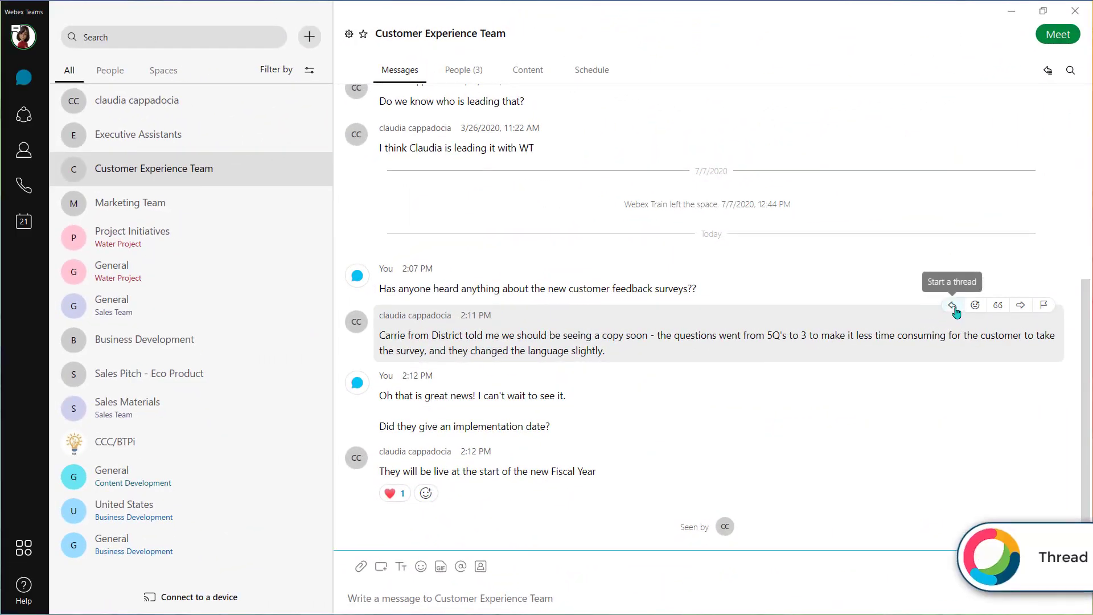
Start a thread reply under the customer-survey update message
{"action": "left_click", "coordinate": [955, 307]}
{"action": "type", "text": "She se"}
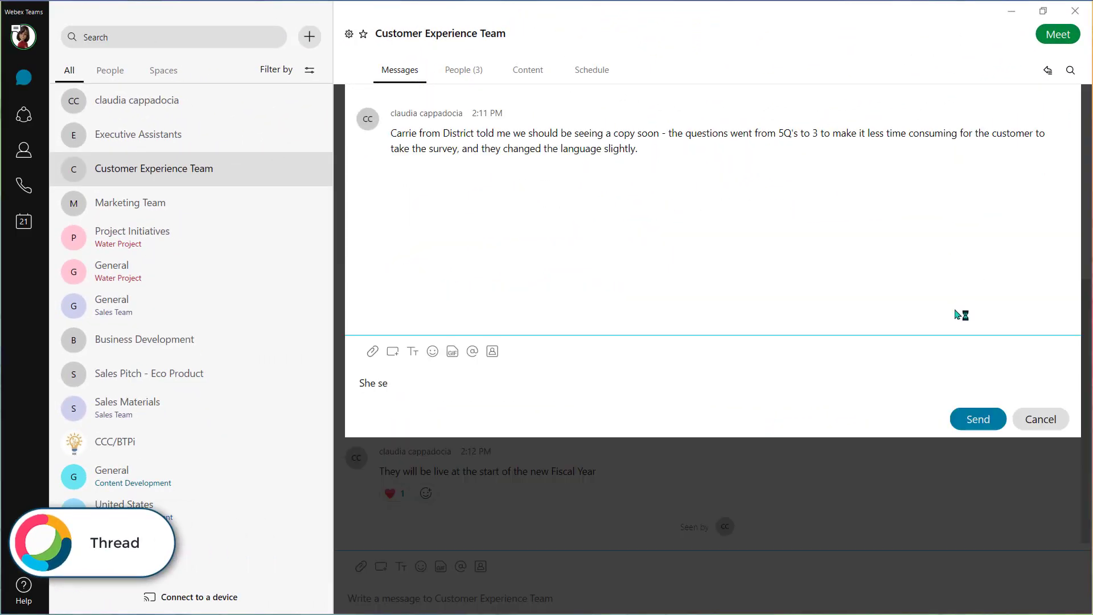
{"action": "type", "text": "nt the outline"}
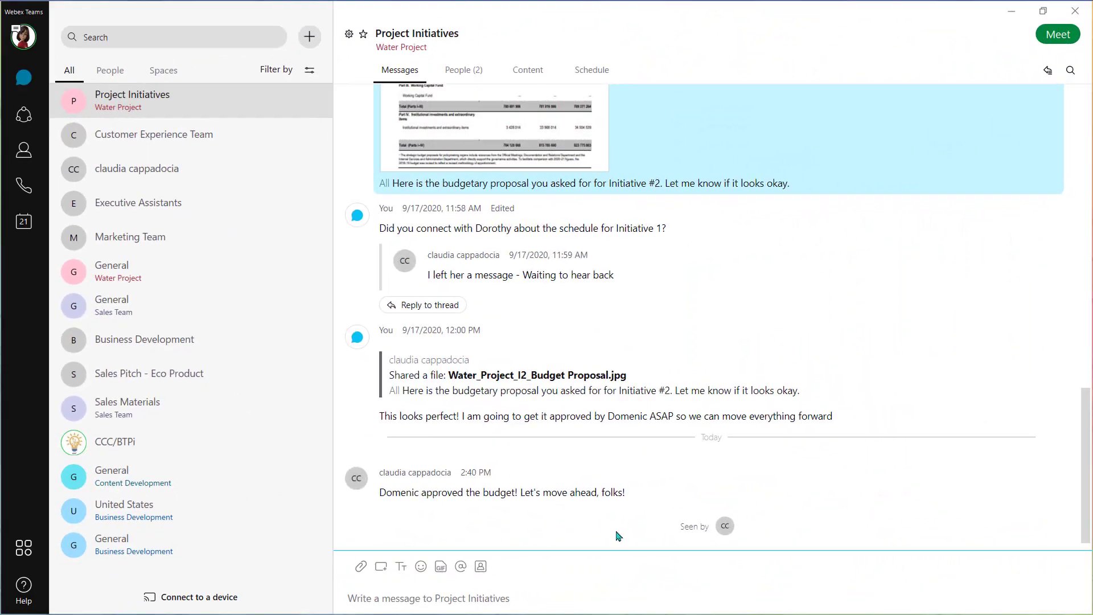
{"action": "mouse_move", "coordinate": [719, 484]}
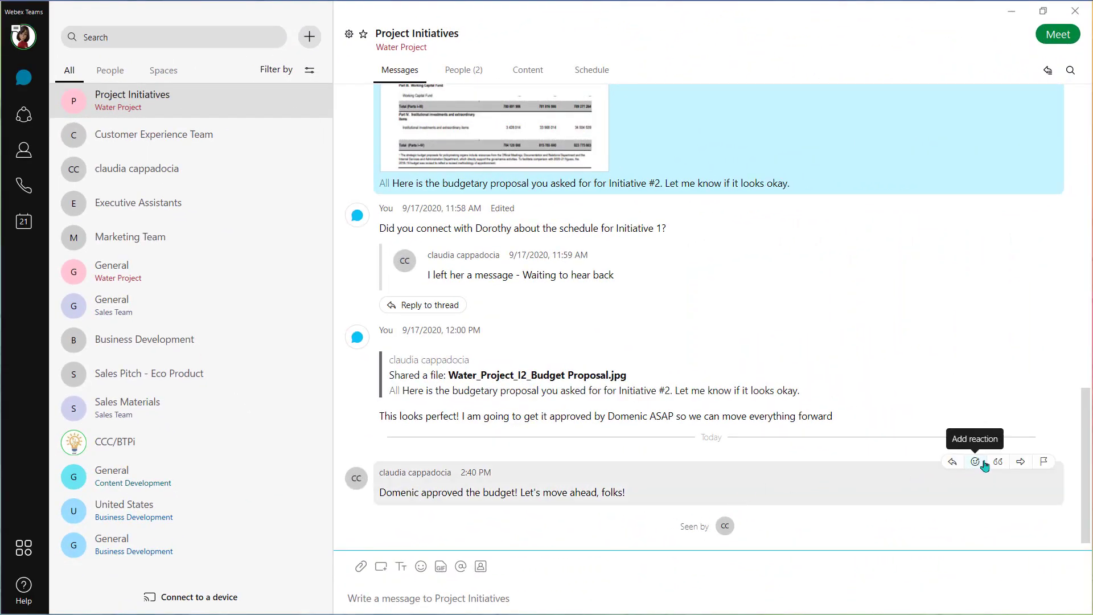
Add a thumbs-up to the budget-approval message and post a quote reply to the Triggers message
{"action": "left_click", "coordinate": [976, 463]}
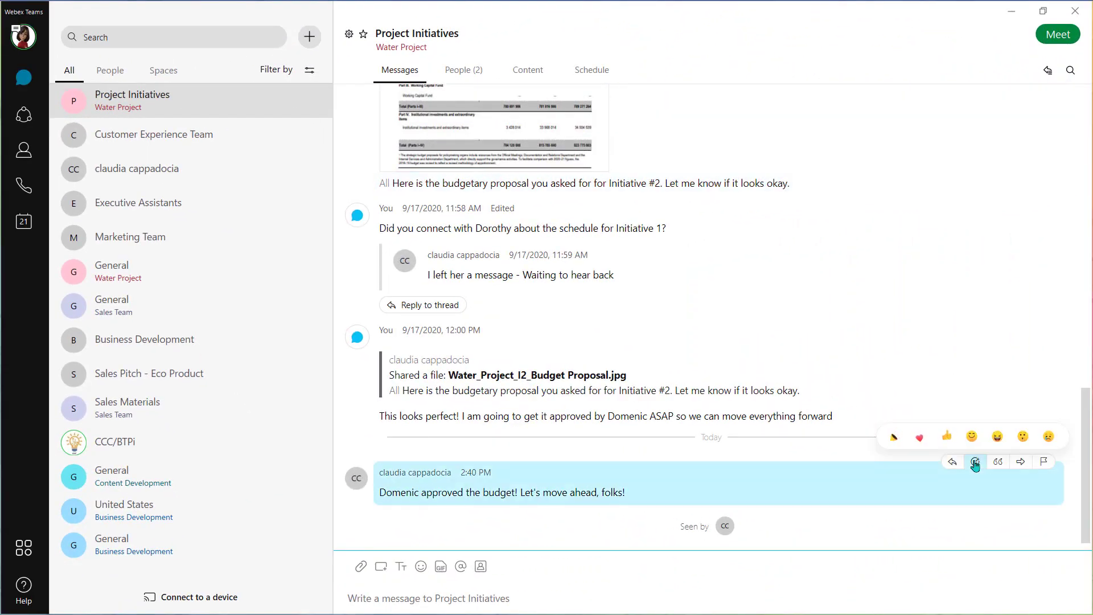
{"action": "left_click", "coordinate": [947, 437]}
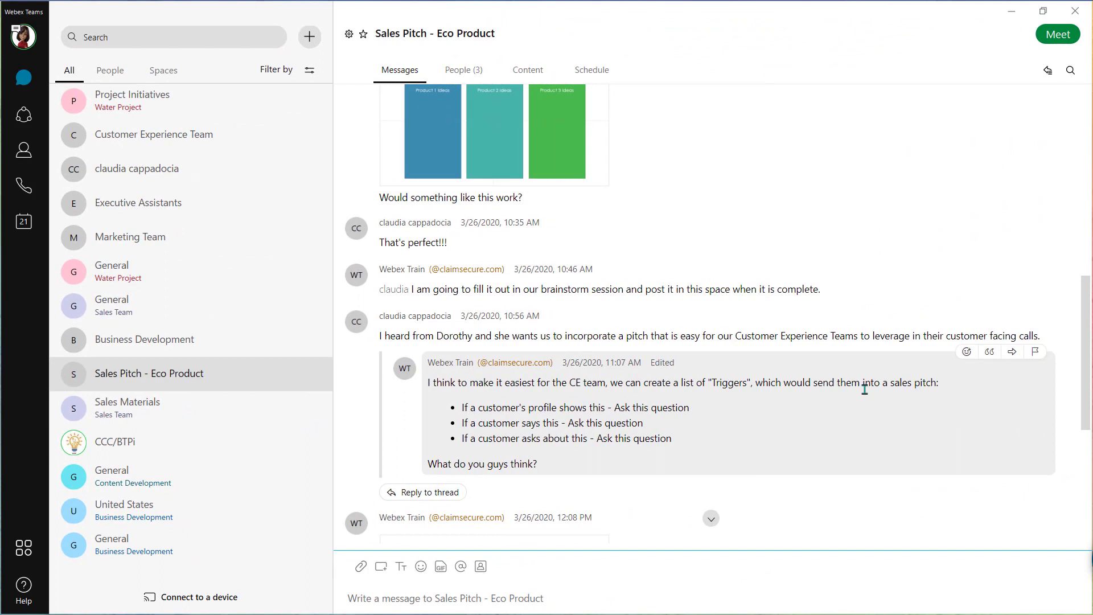
{"action": "left_click", "coordinate": [990, 354]}
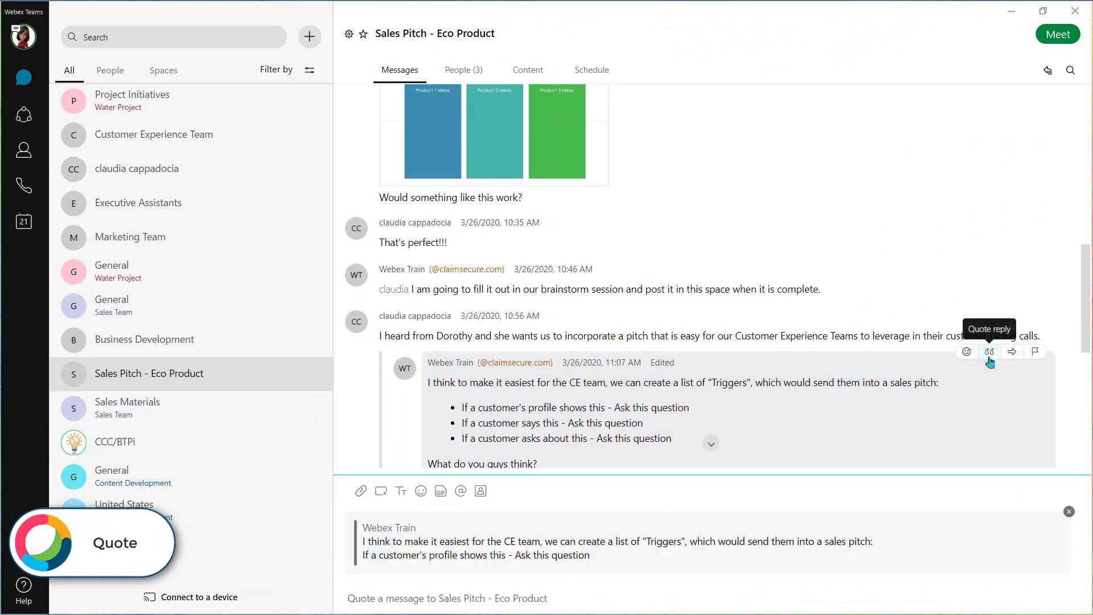
{"action": "type", "text": "Was this ever completed for Dorothy?? W"}
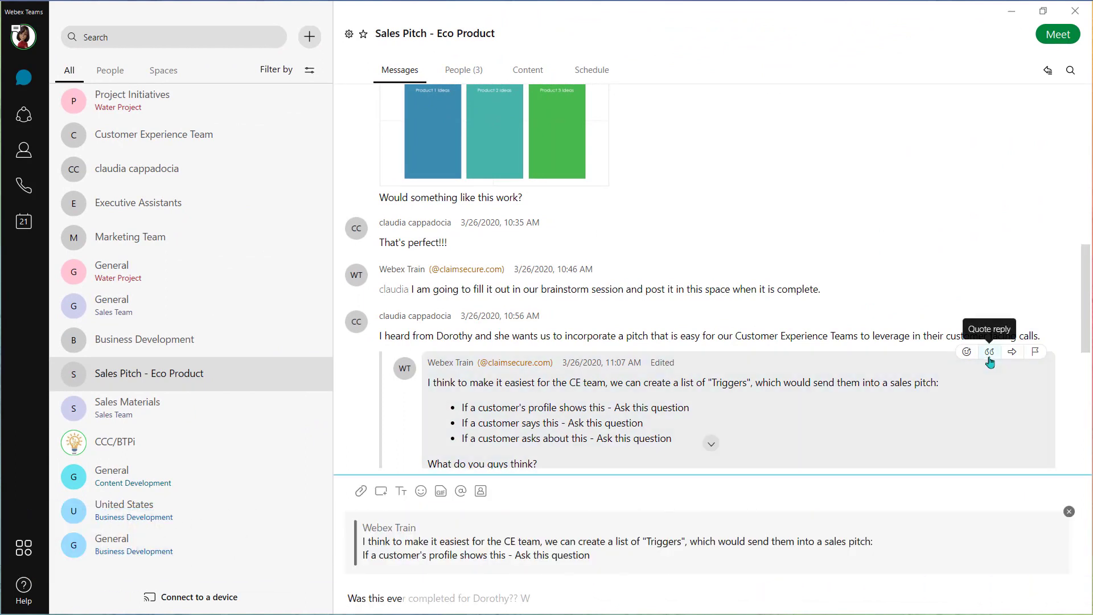
{"action": "type", "text": "ho has it?"}
{"action": "key", "text": "Return"}
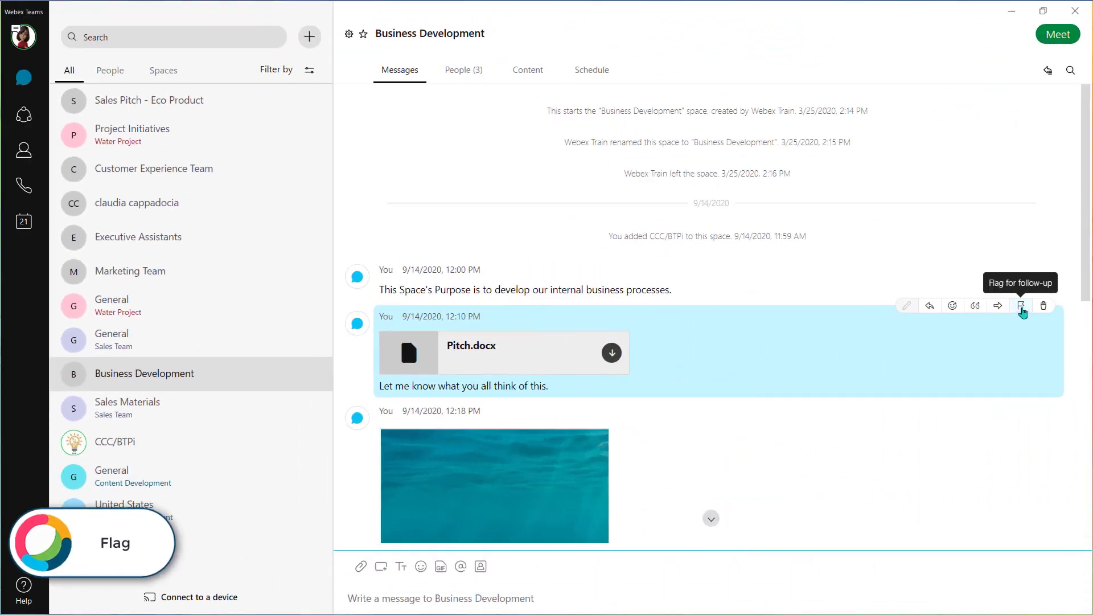
Flag the Pitch.docx message, filter by Flags, and forward the Q1 baseline message to a contact
{"action": "left_click", "coordinate": [1021, 305]}
{"action": "left_click", "coordinate": [311, 69]}
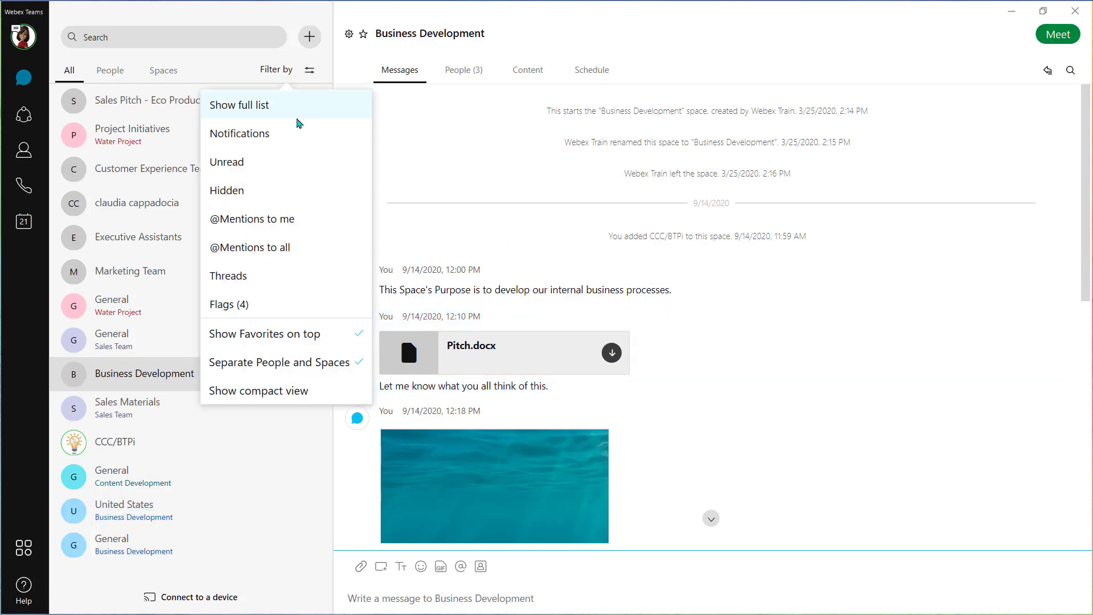
{"action": "left_click", "coordinate": [276, 305]}
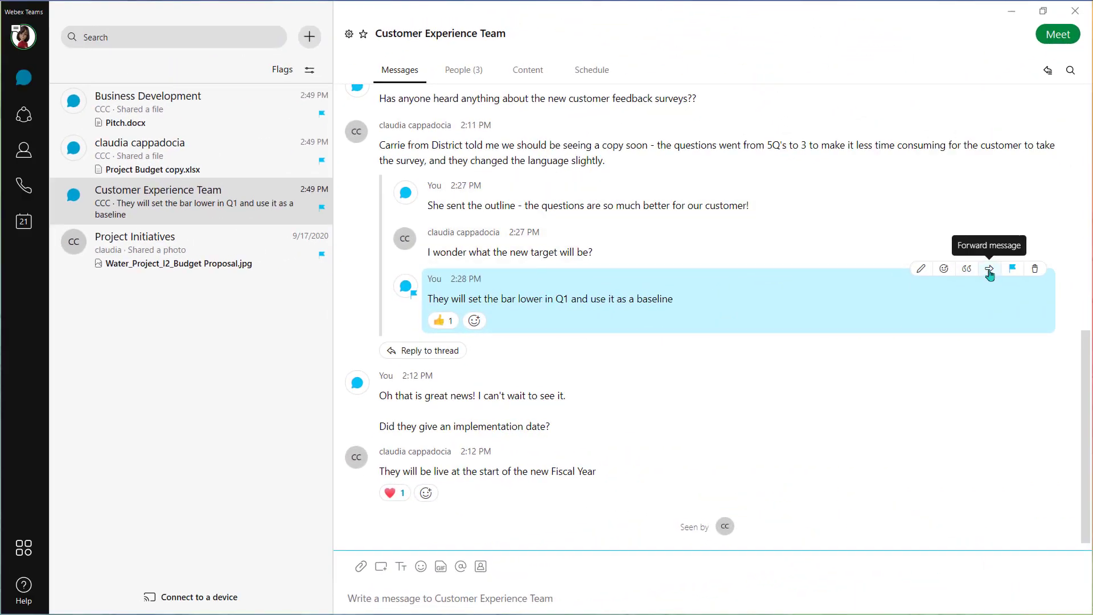
{"action": "left_click", "coordinate": [990, 280]}
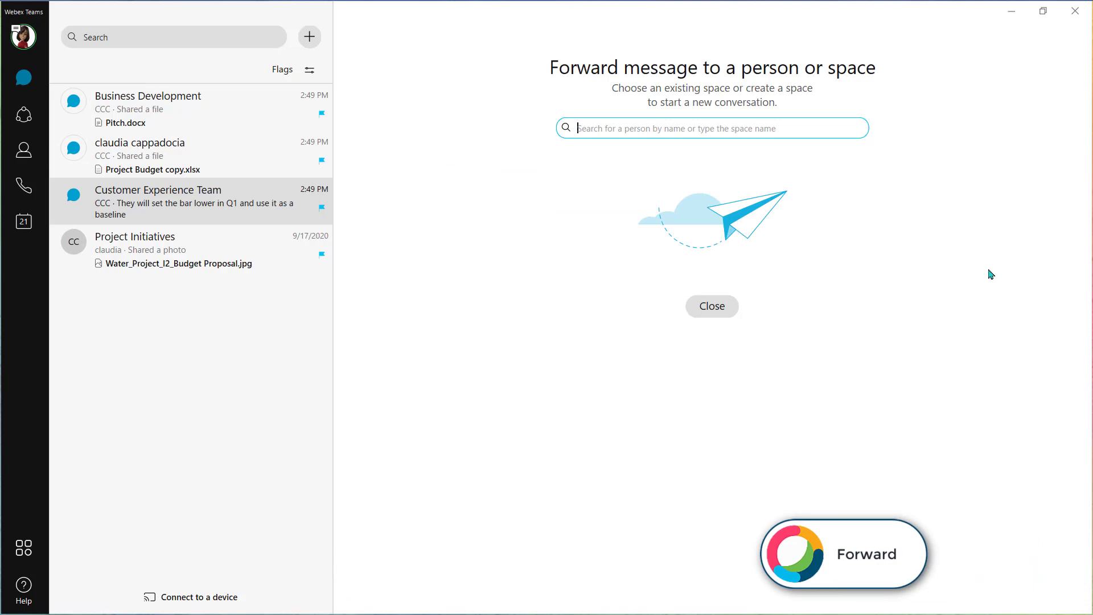
{"action": "type", "text": "clau"}
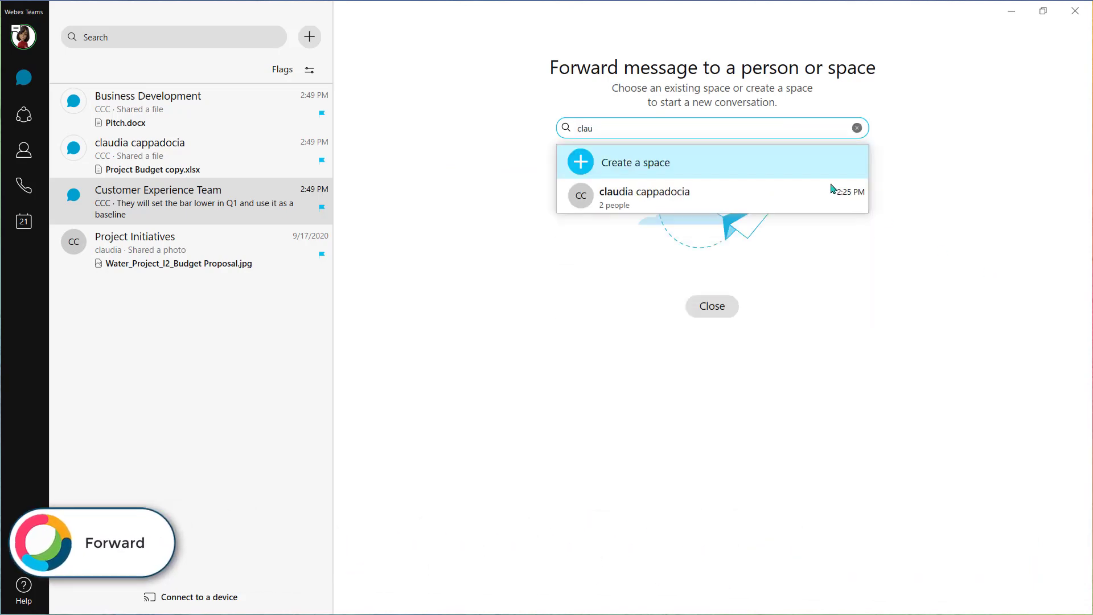
{"action": "left_click", "coordinate": [831, 191]}
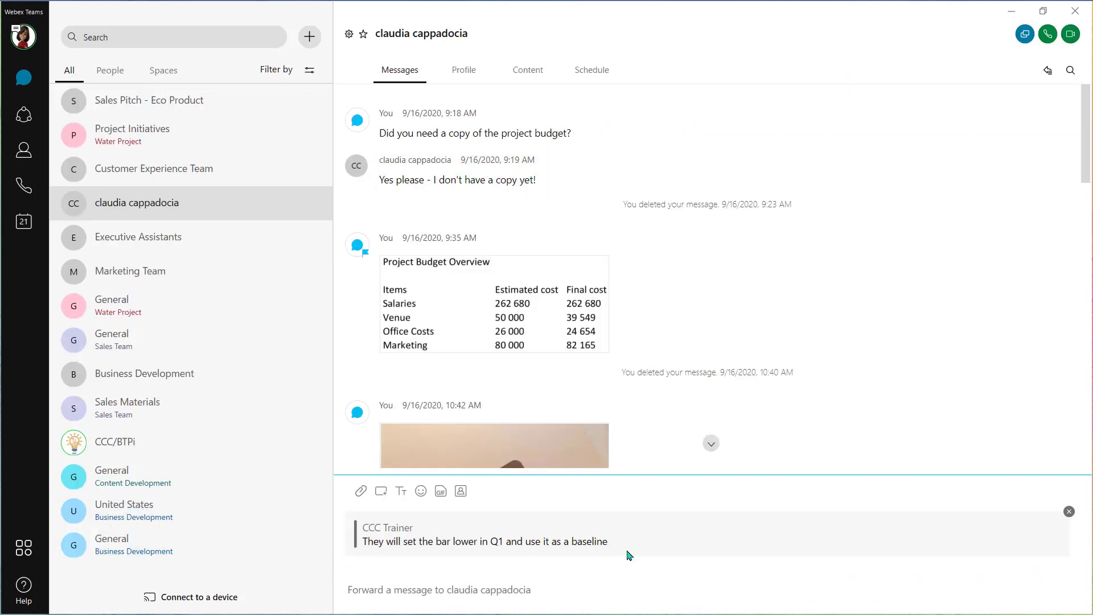
{"action": "type", "text": "They will be using Q1 as a baseli"}
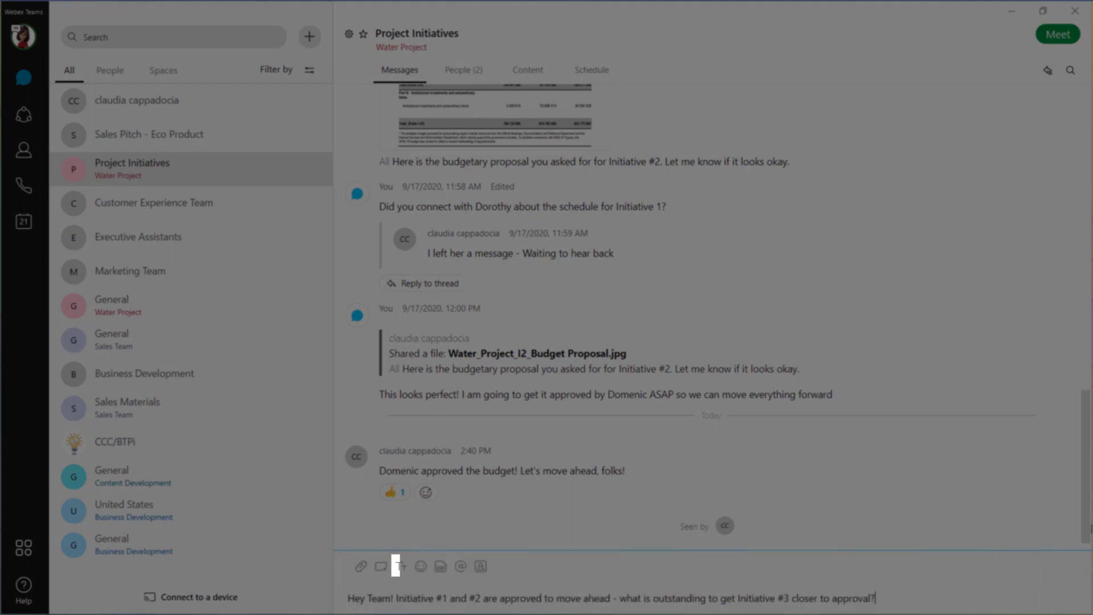
Post an update with Initiative #3 in bold mentioning Claudia, then add the personal room link
{"action": "left_click_drag", "start_coordinate": [738, 598], "coordinate": [789, 598]}
{"action": "left_click", "coordinate": [401, 567]}
{"action": "left_click", "coordinate": [369, 570]}
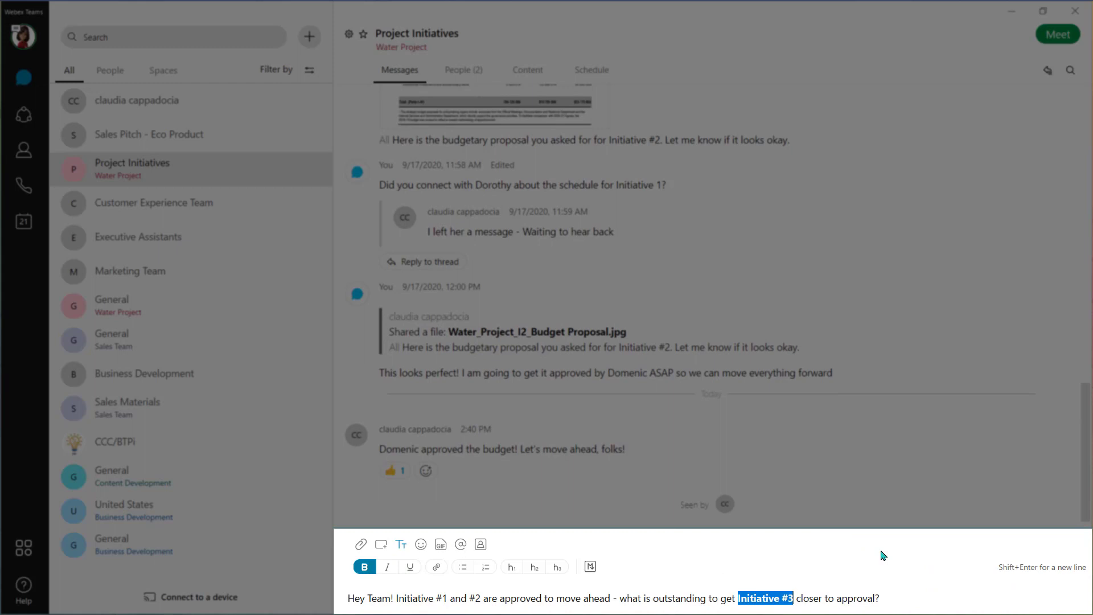
{"action": "left_click", "coordinate": [916, 598]}
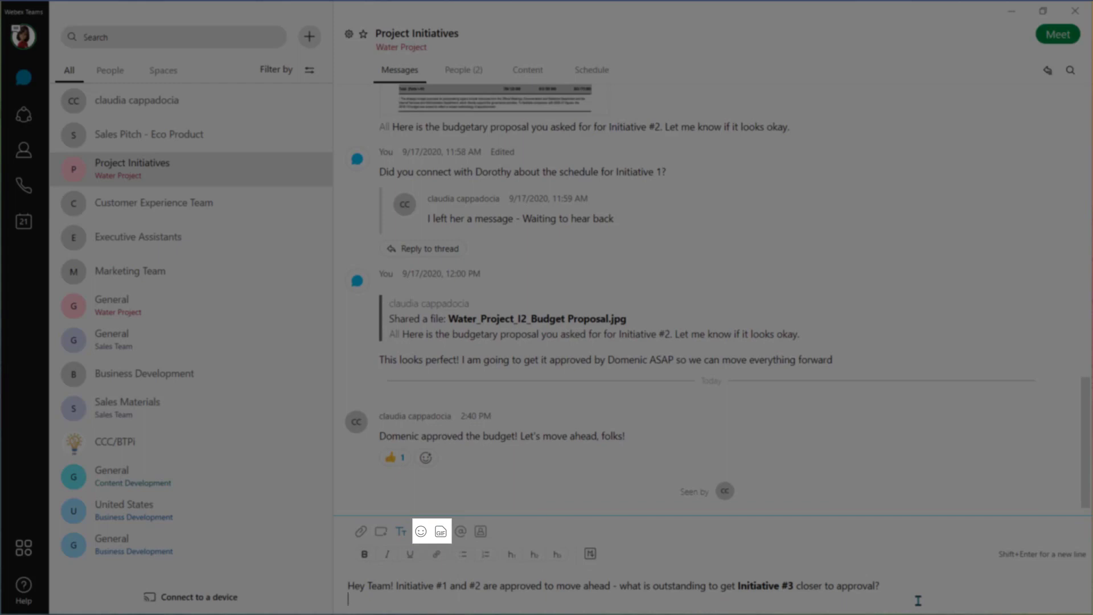
{"action": "left_click", "coordinate": [455, 537]}
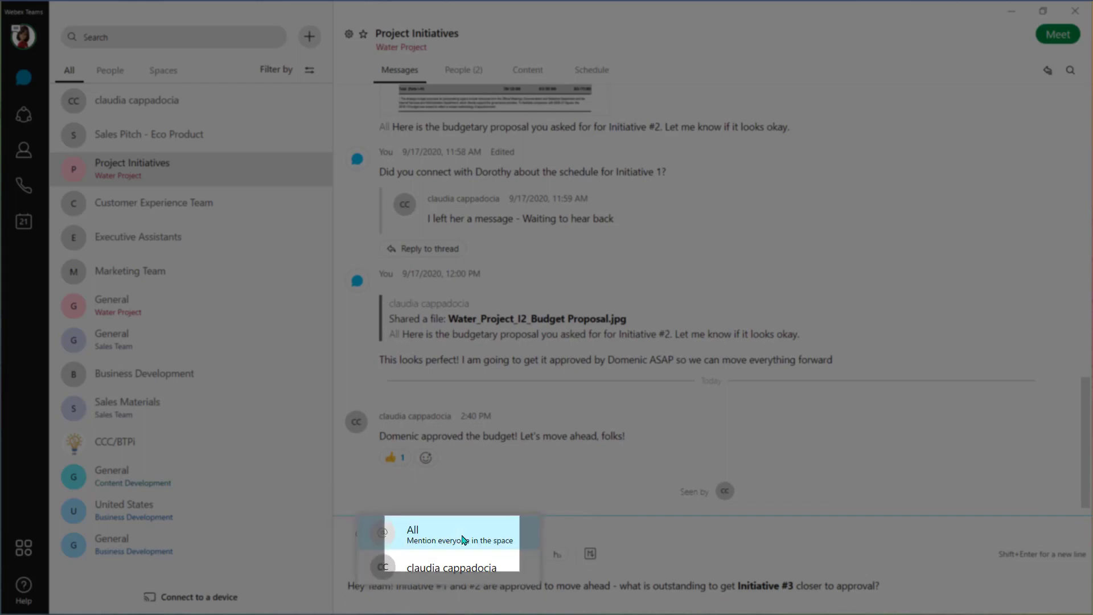
{"action": "left_click", "coordinate": [466, 578]}
{"action": "type", "text": "can yo"}
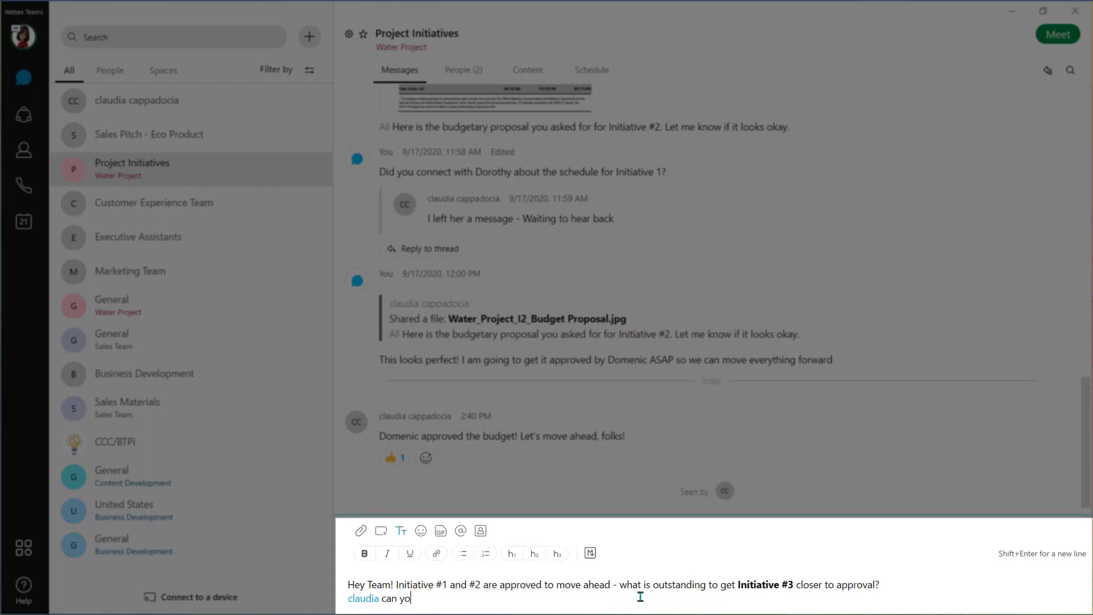
{"action": "type", "text": "u get a budget tog"}
{"action": "type", "text": "ether?"}
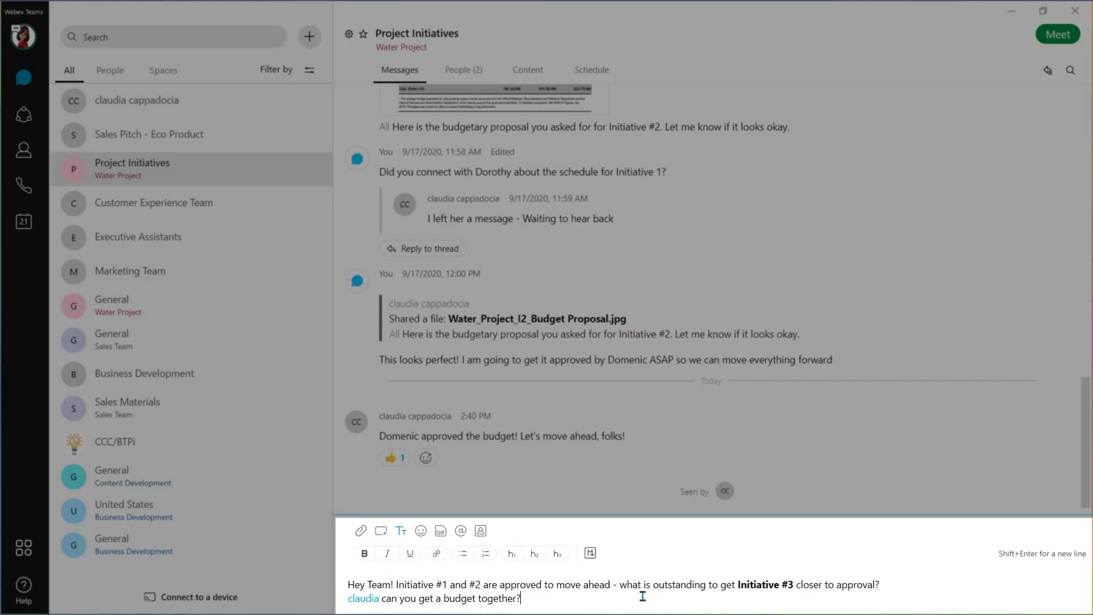
{"action": "key", "text": "Return"}
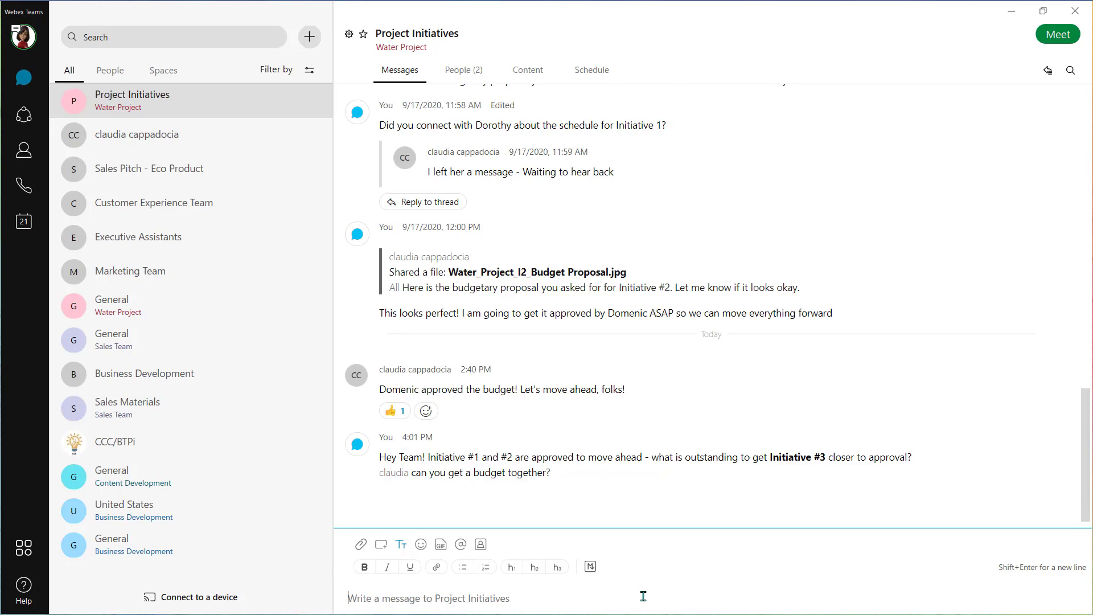
{"action": "left_click", "coordinate": [481, 547]}
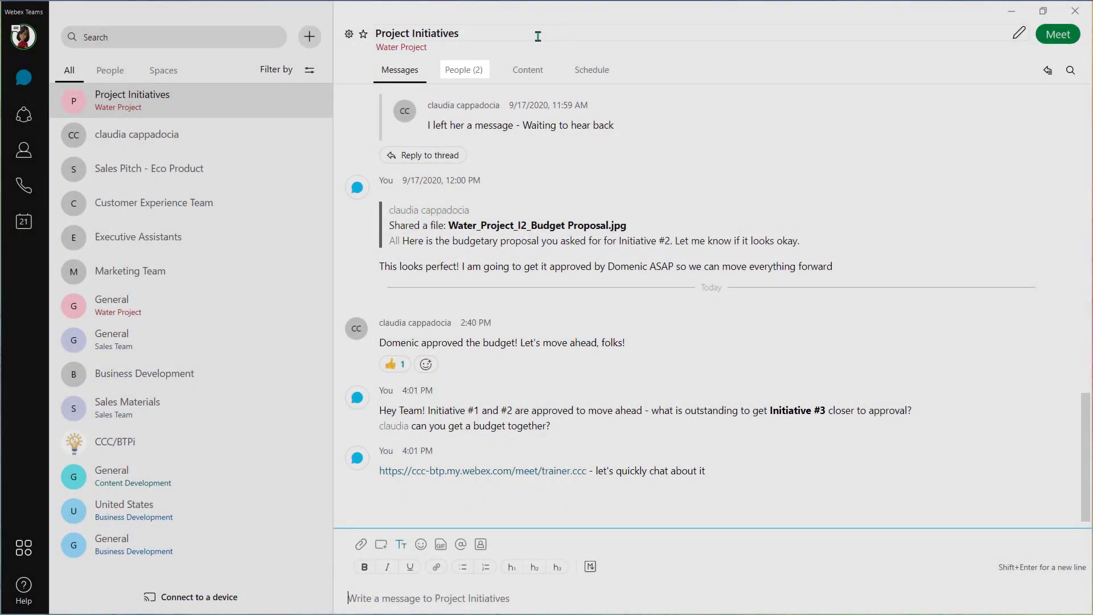
Show the two Project Initiatives members and the trainer's own profile card
{"action": "left_click", "coordinate": [468, 72]}
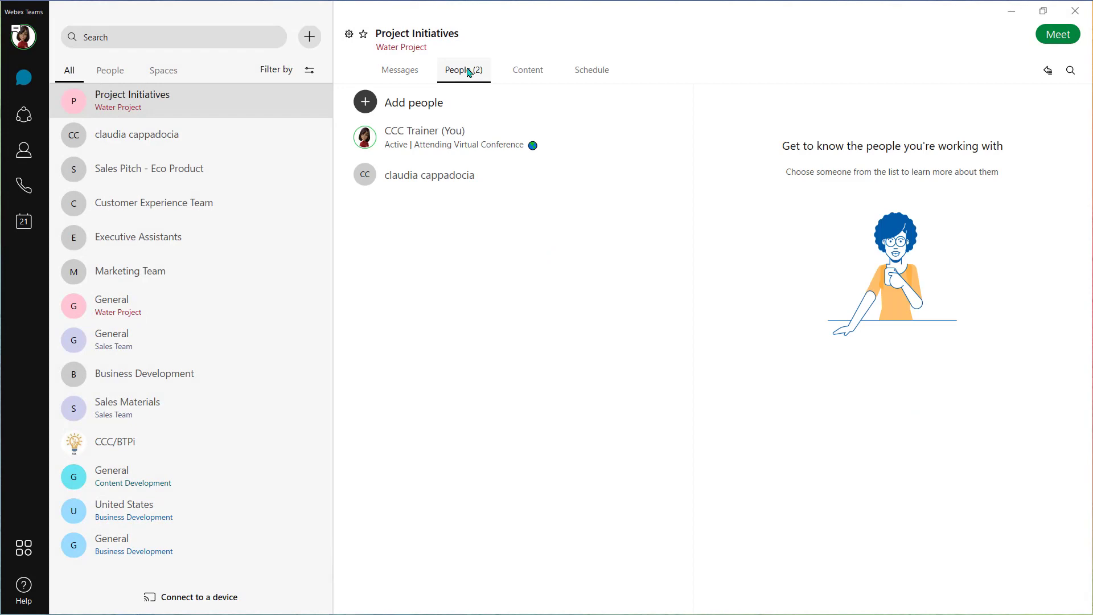
{"action": "left_click", "coordinate": [462, 144]}
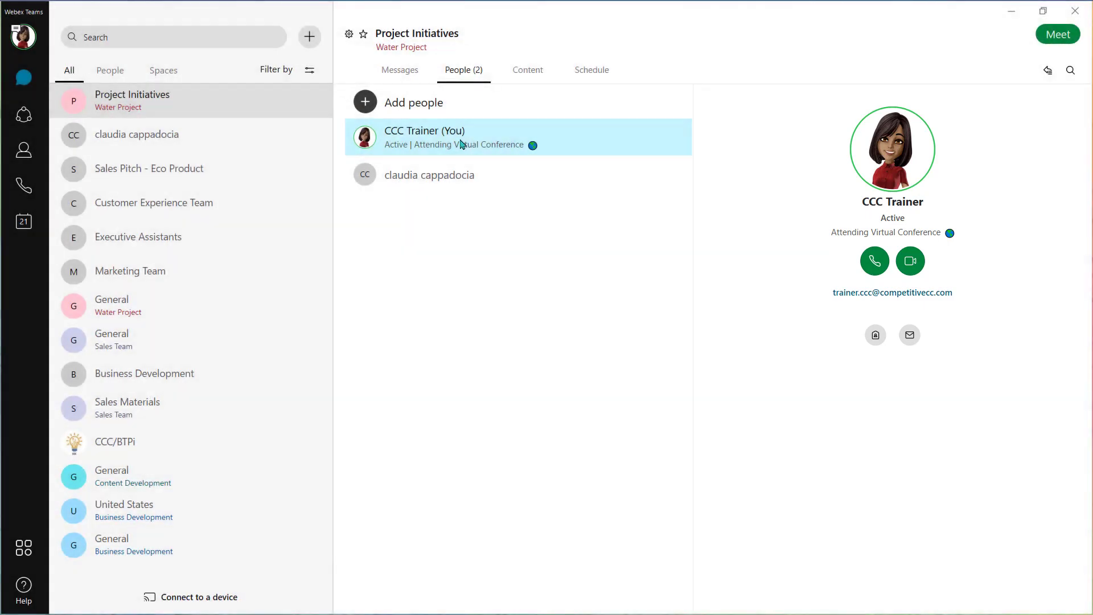
{"action": "left_click", "coordinate": [523, 76]}
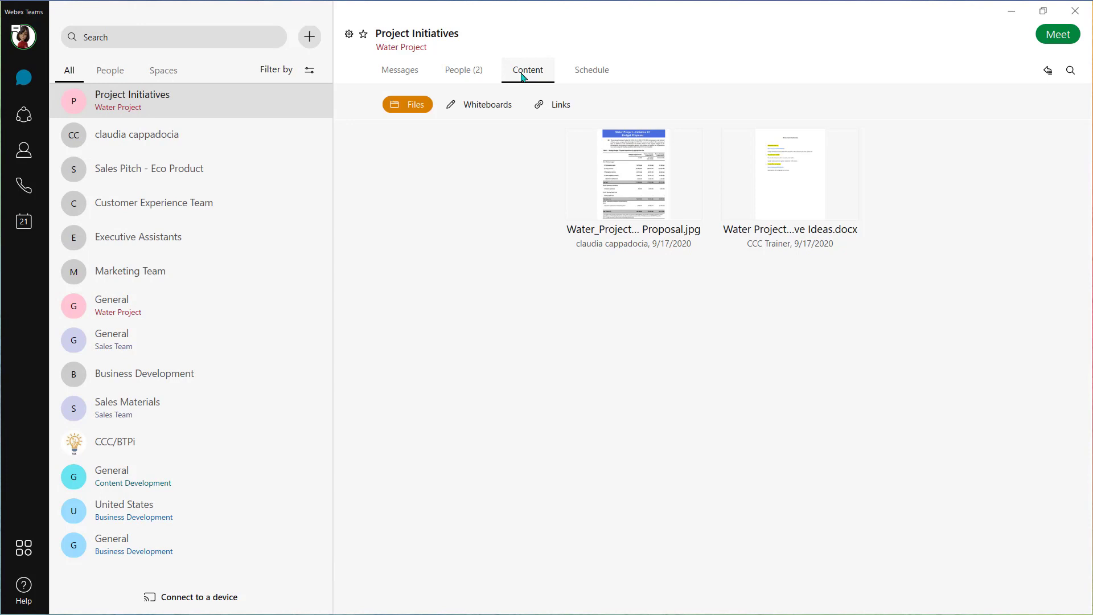
Browse the space's Whiteboards and Links content sub-tabs
{"action": "left_click", "coordinate": [509, 107]}
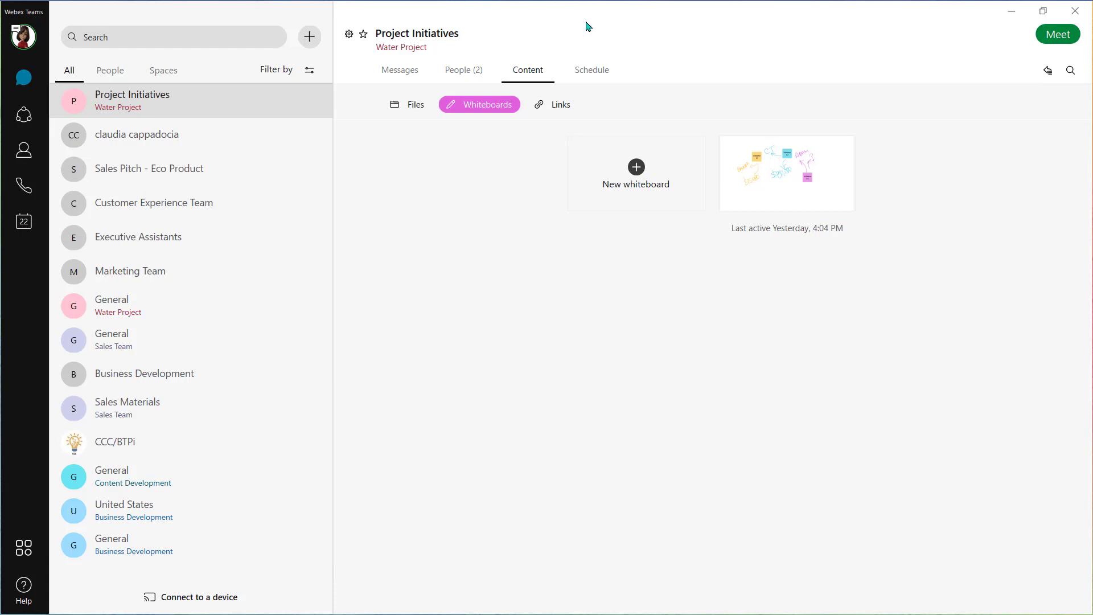
{"action": "left_click", "coordinate": [556, 104]}
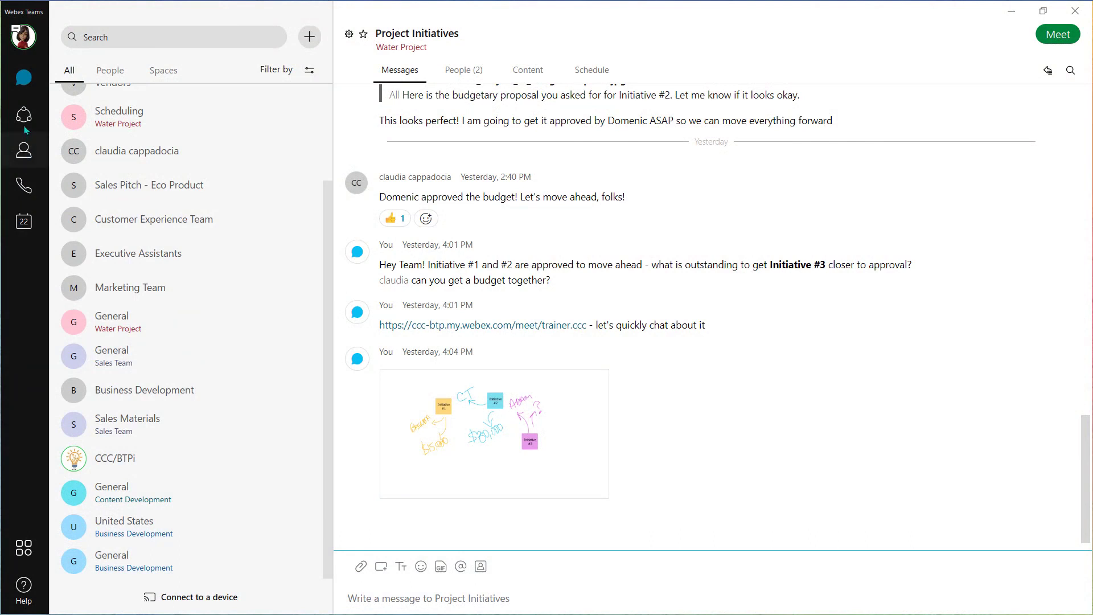
Tour Water Project's General, Project Initiatives, Scheduling and Vendors spaces, then return to the Teams overview
{"action": "left_click", "coordinate": [24, 115]}
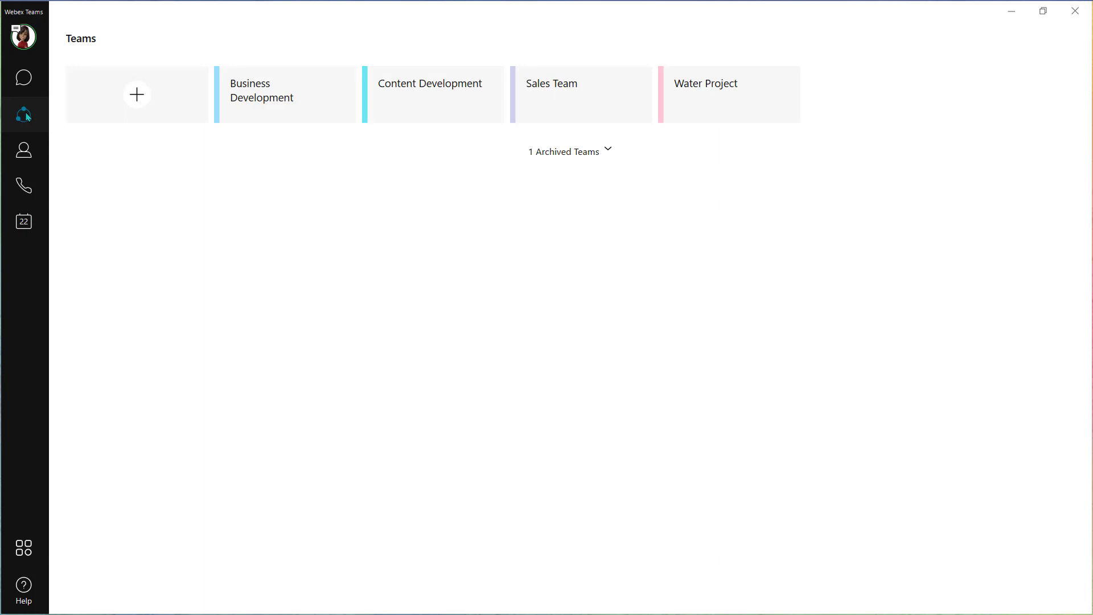
{"action": "left_click", "coordinate": [737, 98]}
{"action": "left_click", "coordinate": [165, 149]}
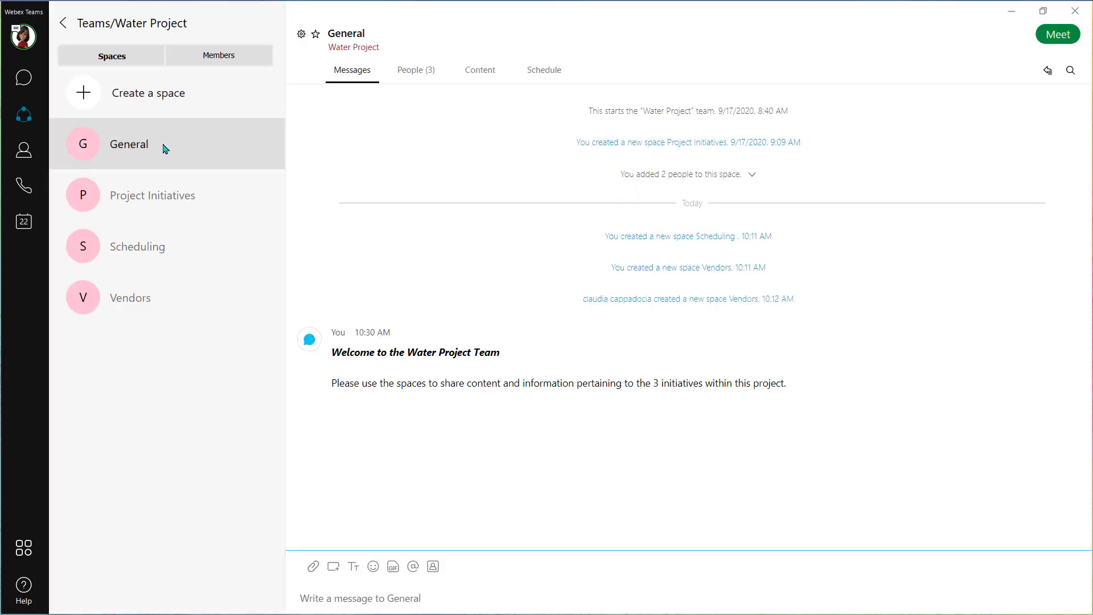
{"action": "left_click", "coordinate": [156, 208]}
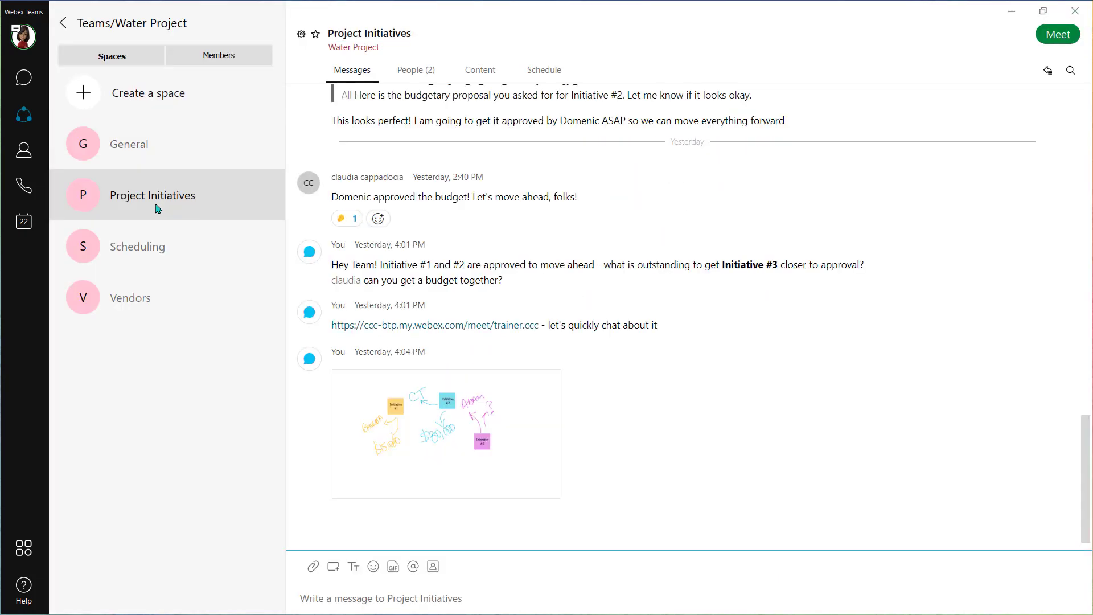
{"action": "left_click", "coordinate": [157, 256]}
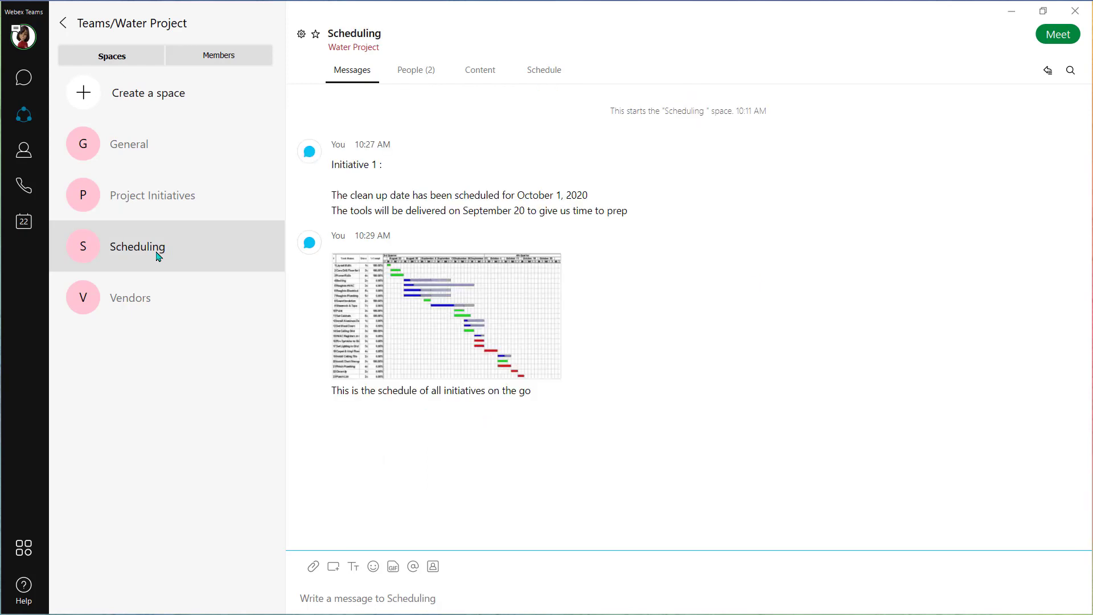
{"action": "left_click", "coordinate": [168, 304]}
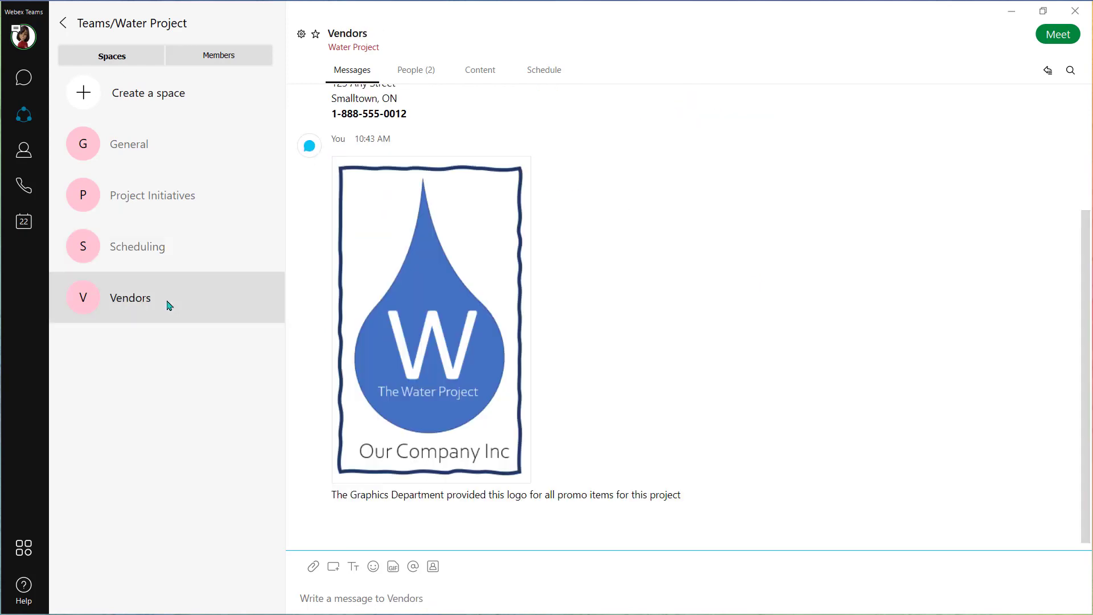
{"action": "scroll", "coordinate": [696, 289], "scroll_direction": "up", "scroll_amount": 1}
{"action": "scroll", "coordinate": [696, 289], "scroll_direction": "up", "scroll_amount": 1}
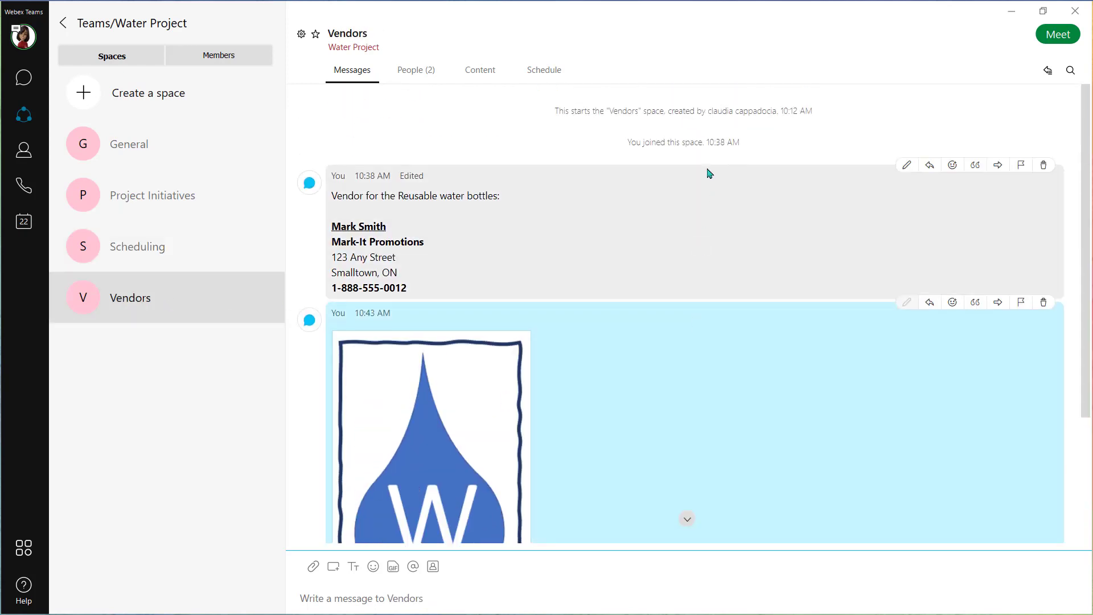
{"action": "left_click", "coordinate": [63, 23]}
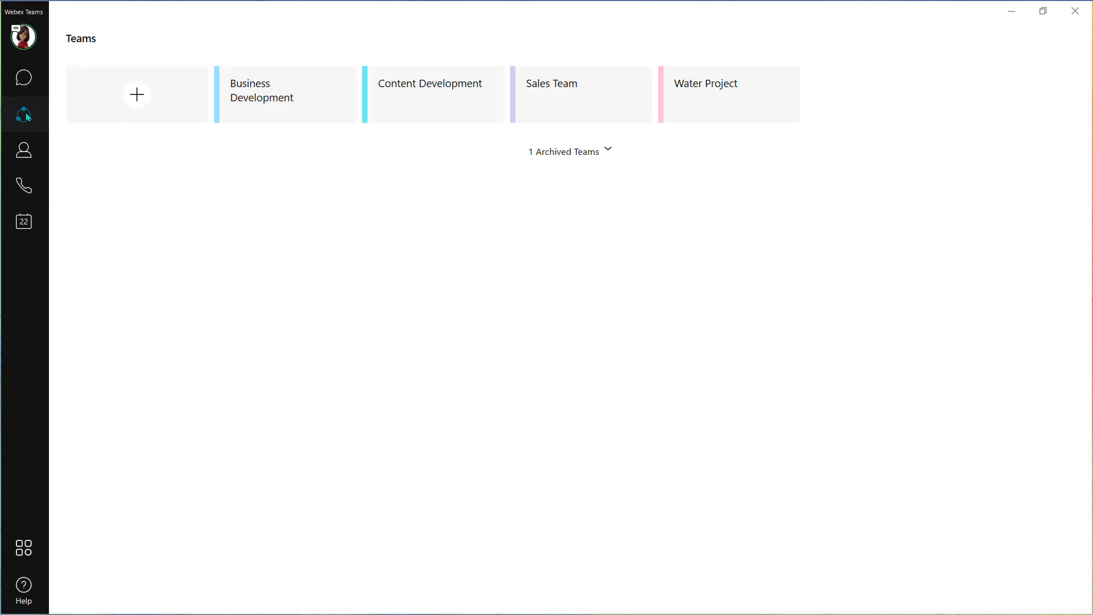
Open the Business Development team to view its spaces and moderators
{"action": "left_click", "coordinate": [310, 105]}
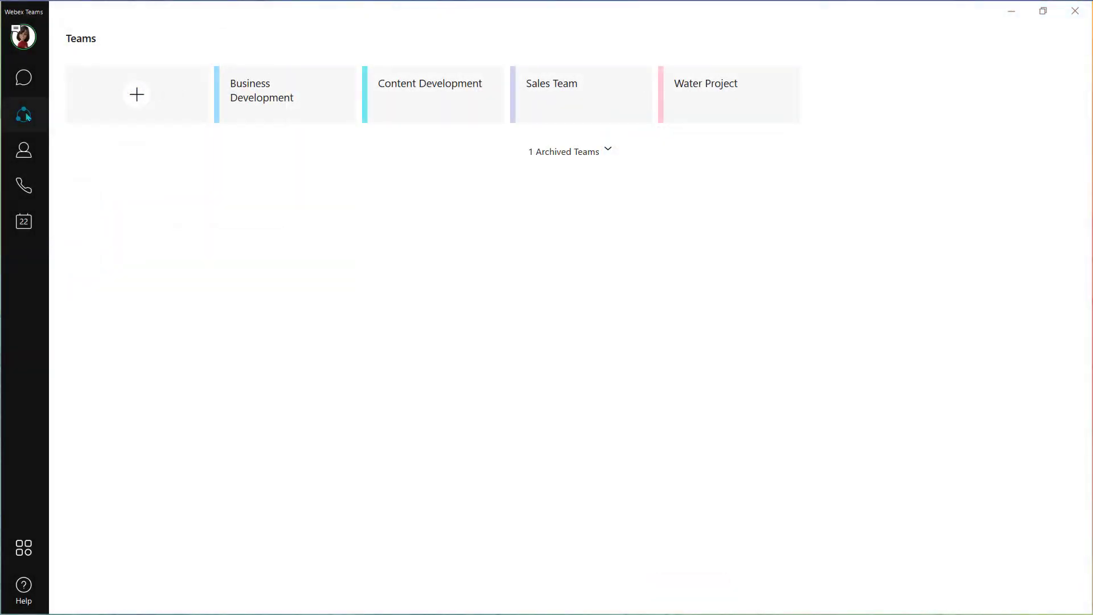
{"action": "left_click", "coordinate": [23, 150]}
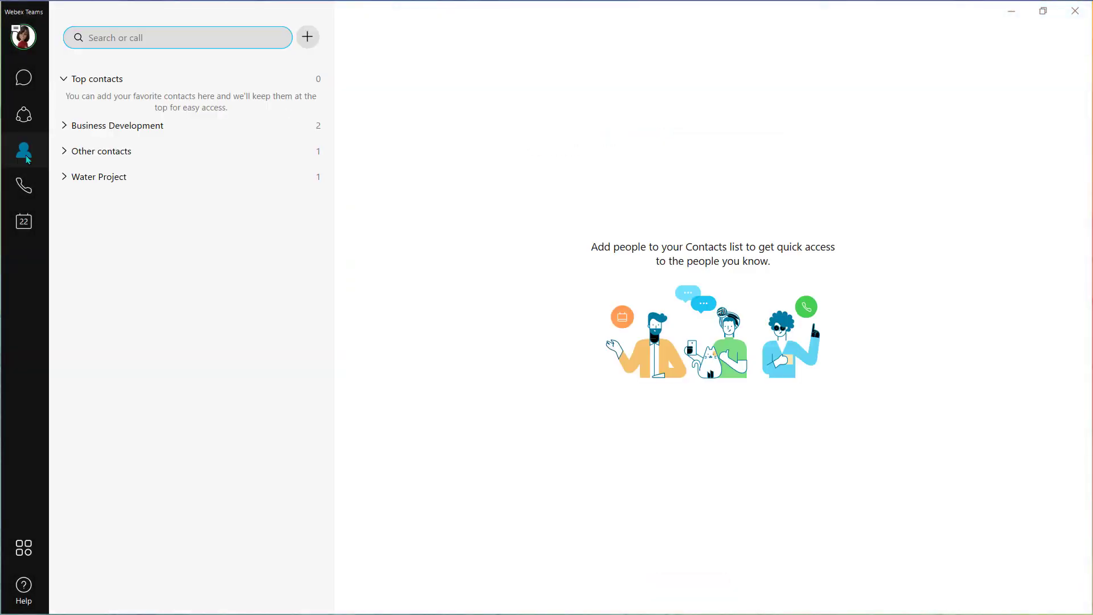
{"action": "left_click", "coordinate": [66, 177]}
{"action": "left_click", "coordinate": [66, 151]}
{"action": "left_click", "coordinate": [67, 129]}
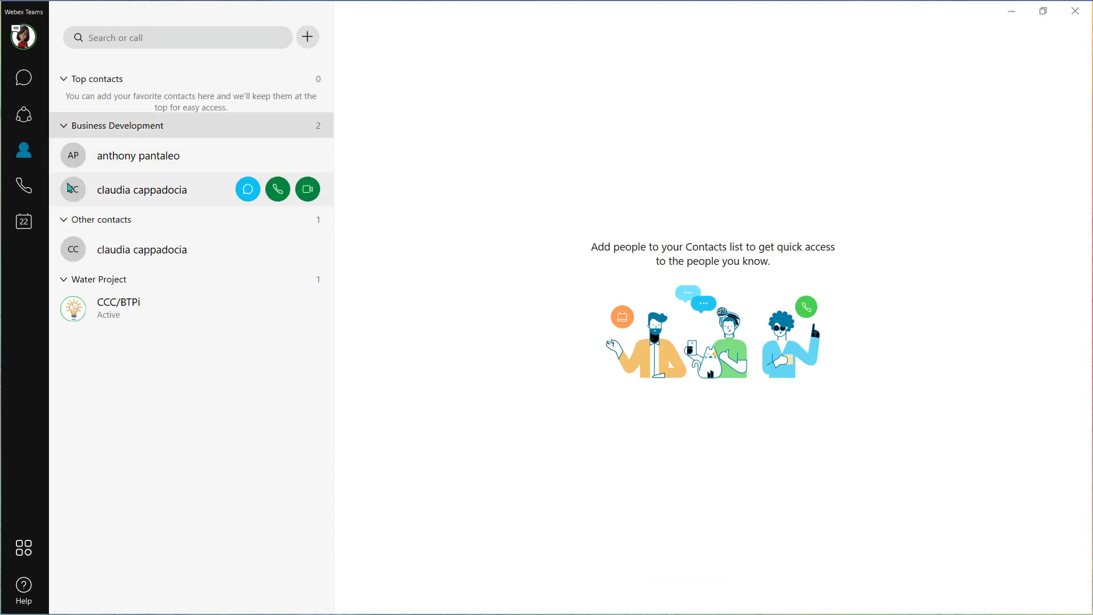
{"action": "left_click", "coordinate": [132, 197]}
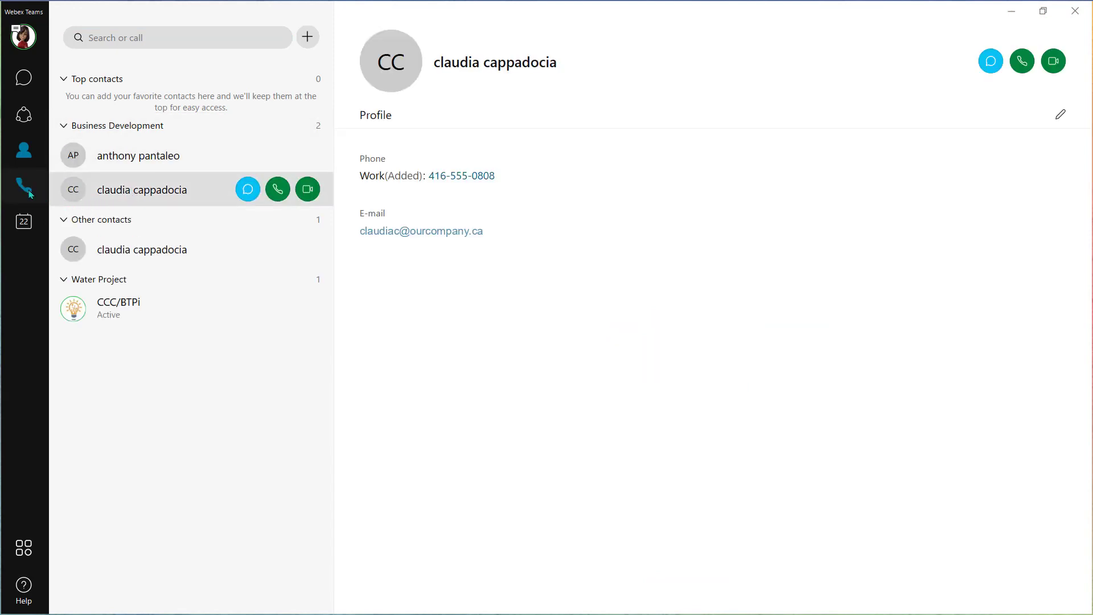
{"action": "left_click", "coordinate": [28, 192]}
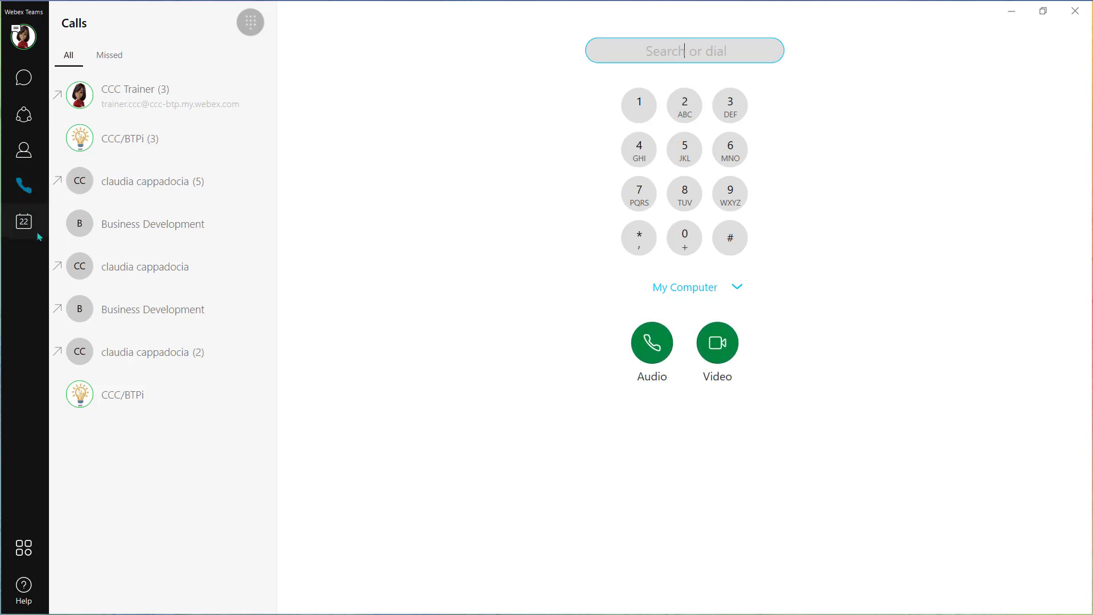
Open the Meetings calendar showing the two scheduled meetings
{"action": "left_click", "coordinate": [24, 222]}
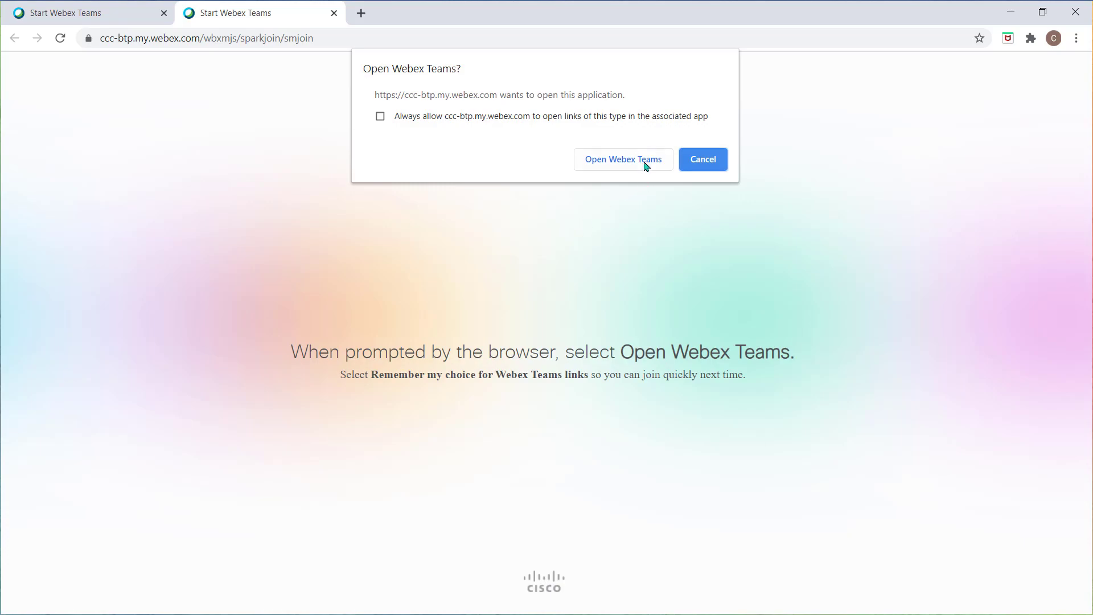
Start and end the Project Initiatives meeting in the desktop app, then copy the personal room link
{"action": "left_click", "coordinate": [647, 163]}
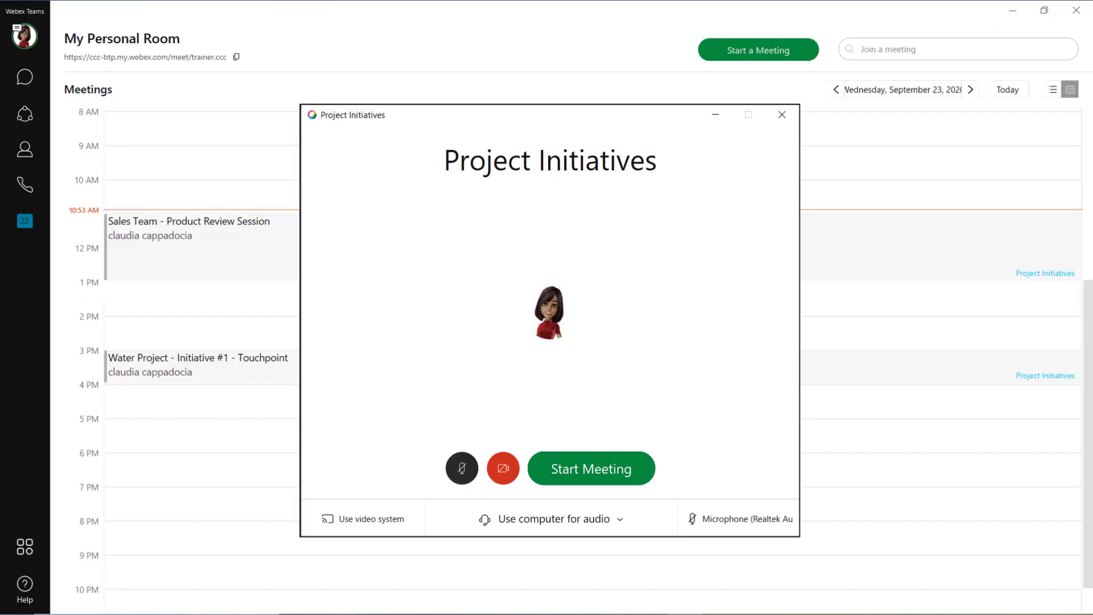
{"action": "left_click", "coordinate": [629, 476]}
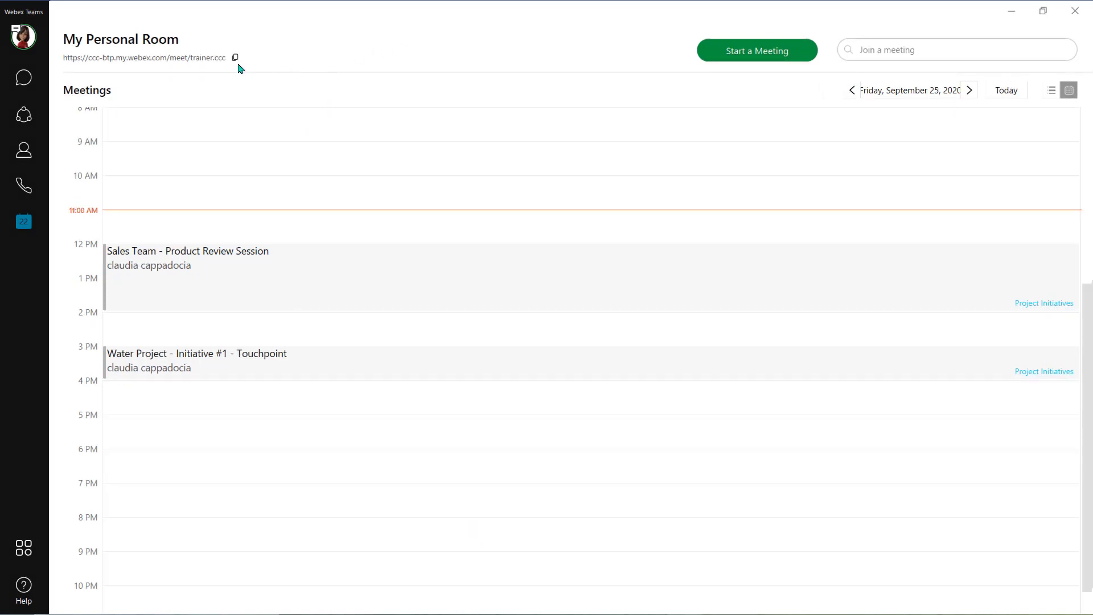
{"action": "left_click", "coordinate": [236, 58]}
Find Domenic from Messaging and open the direct chat with him
{"action": "left_click", "coordinate": [25, 78]}
{"action": "left_click", "coordinate": [154, 34]}
{"action": "type", "text": "domeni"}
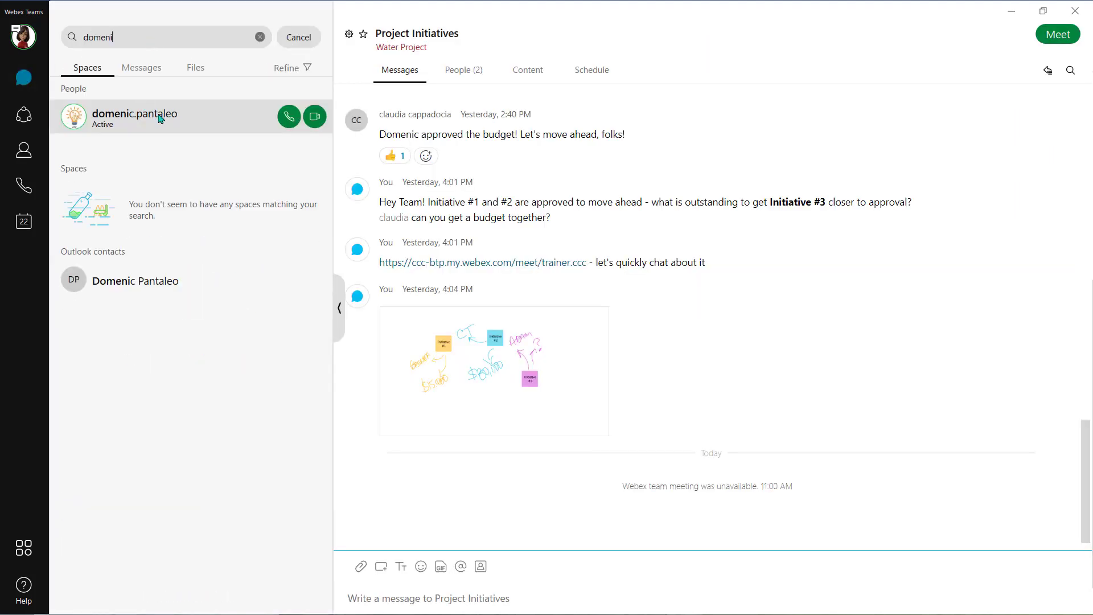
{"action": "left_click", "coordinate": [161, 115]}
Send Domenic a message asking for a quick budget chat, with the personal room link on a new line
{"action": "left_click", "coordinate": [461, 589]}
{"action": "type", "text": "Can we have a quick"}
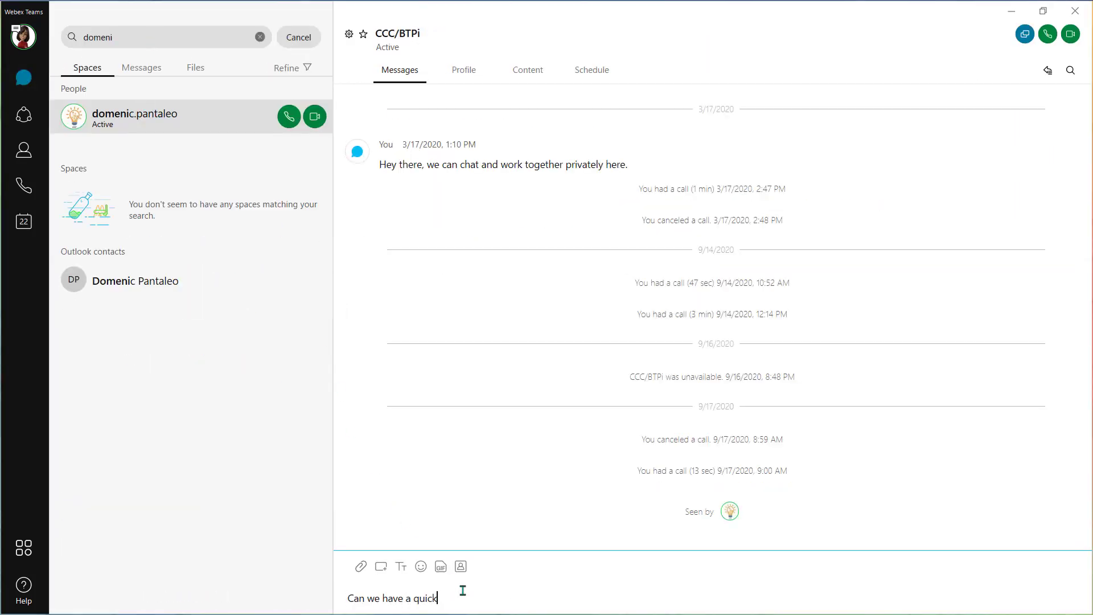
{"action": "type", "text": " chat about the budget"}
{"action": "type", "text": "??"}
{"action": "key", "text": "shift+Return"}
{"action": "type", "text": "https://ccc-btp.my.webex.com/meet/trainer.ccc"}
{"action": "key", "text": "Return"}
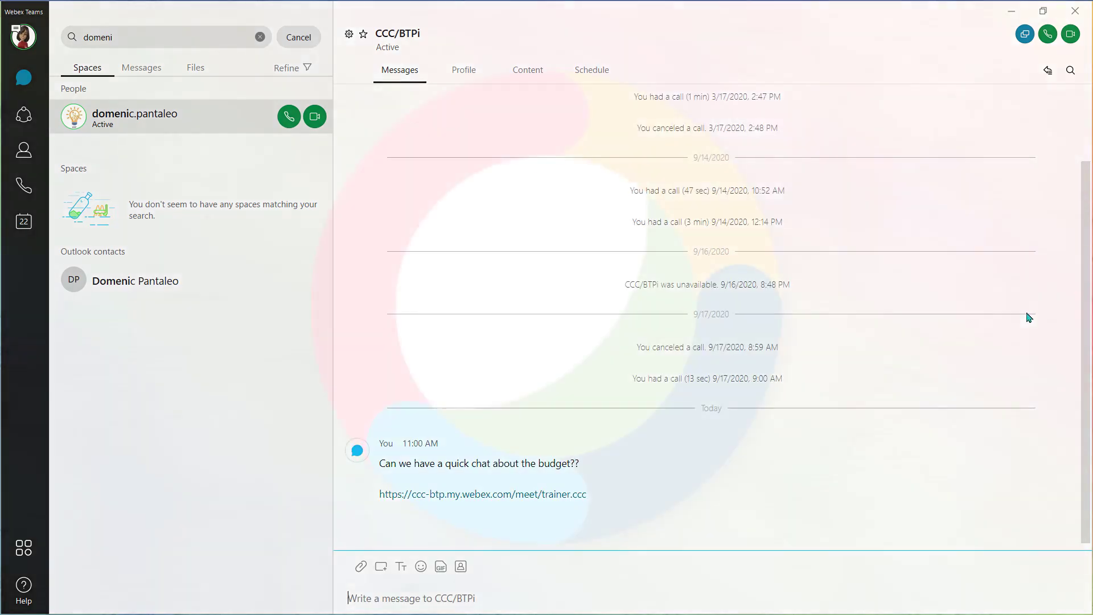